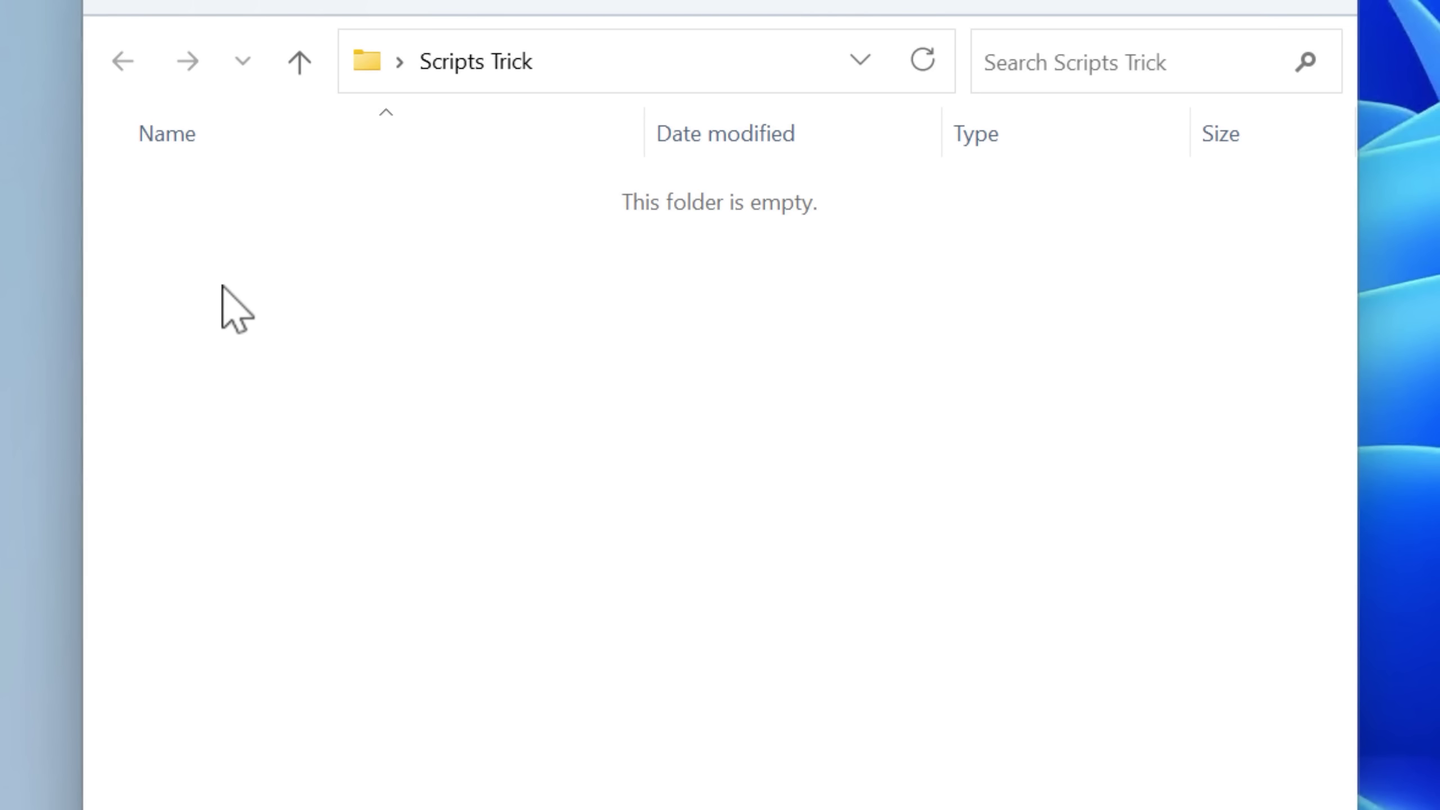
Create a new text document named test.vbs, accepting the extension change, then select lowerCase.js
right_click(222, 285)
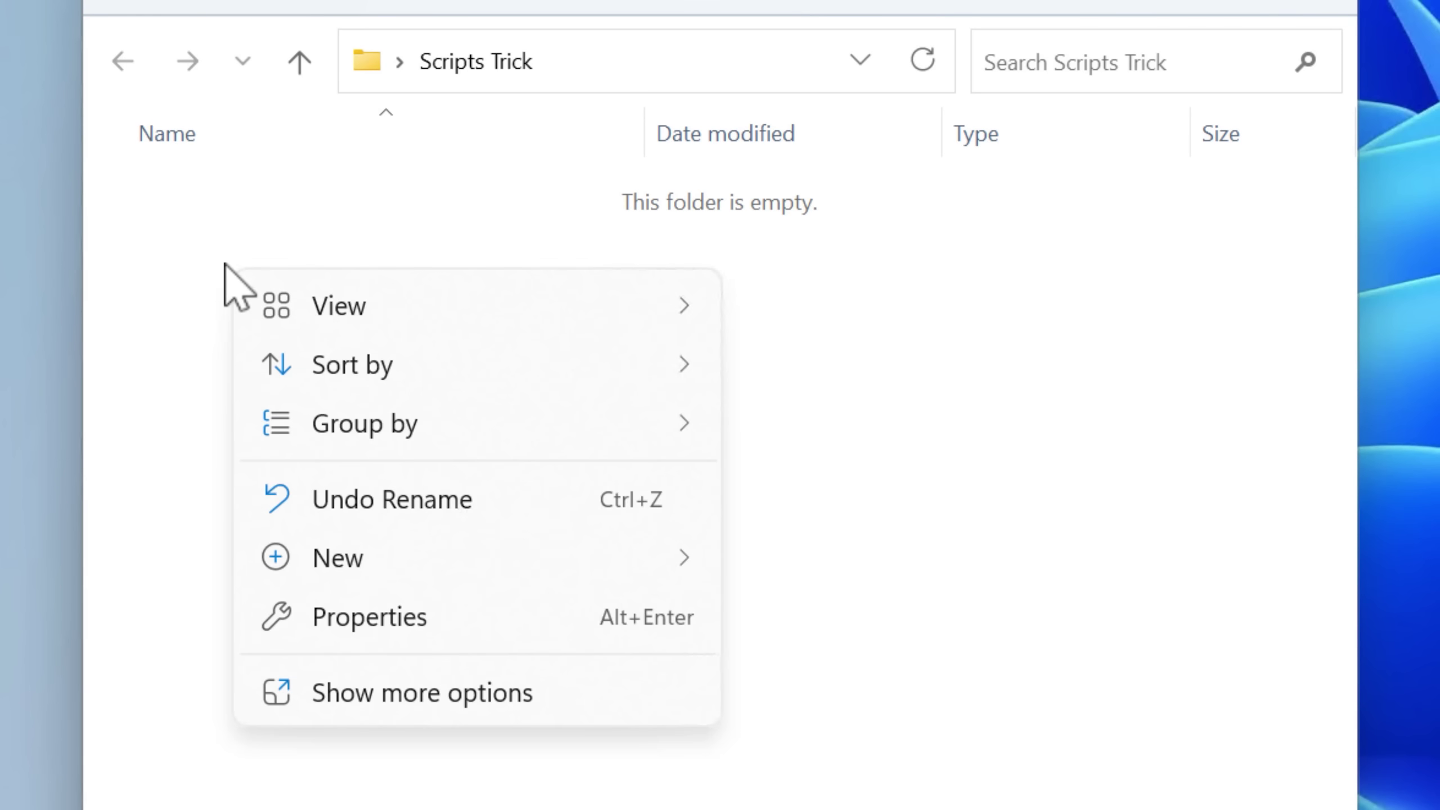
mouse_move(505, 567)
click(852, 692)
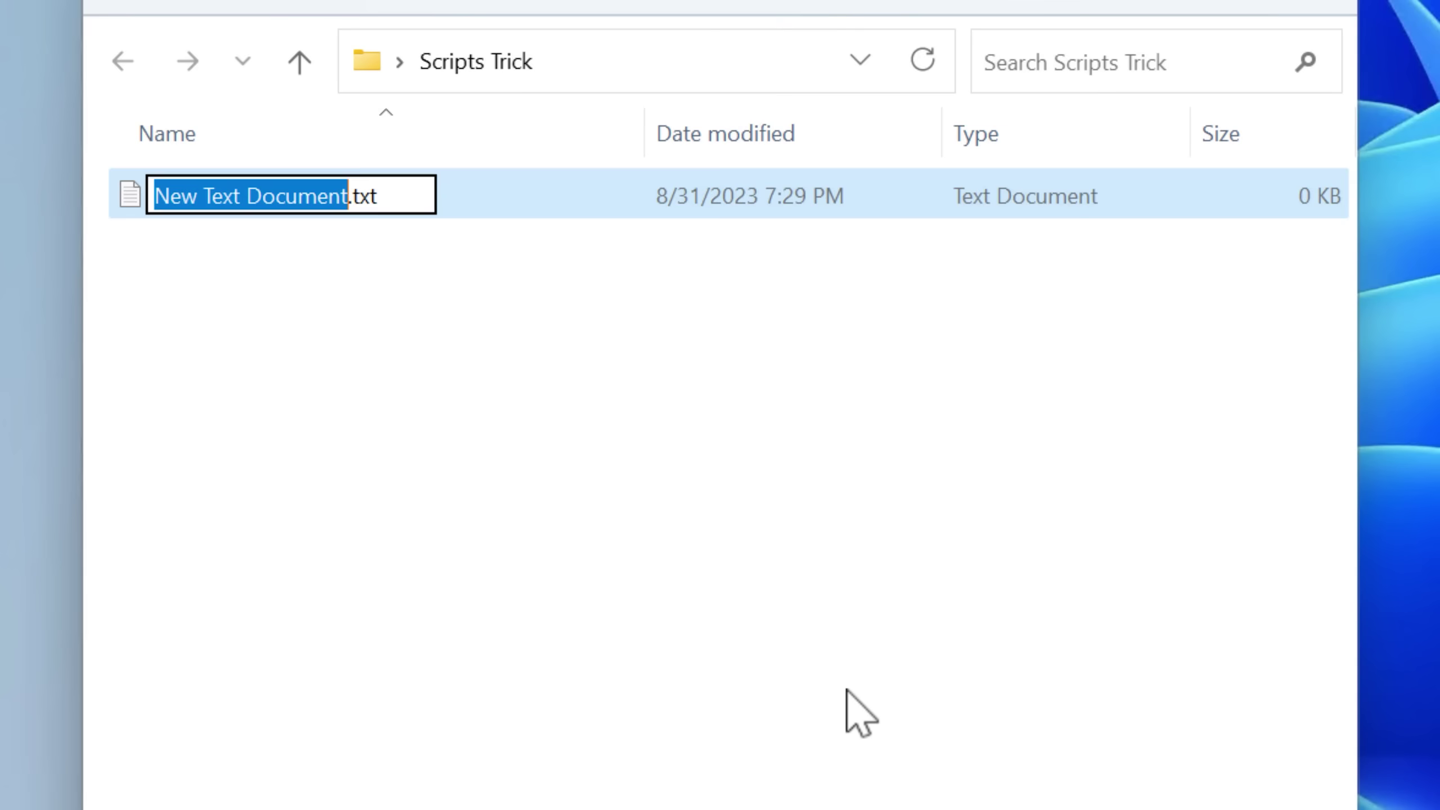
key(ctrl+a)
text(test.)
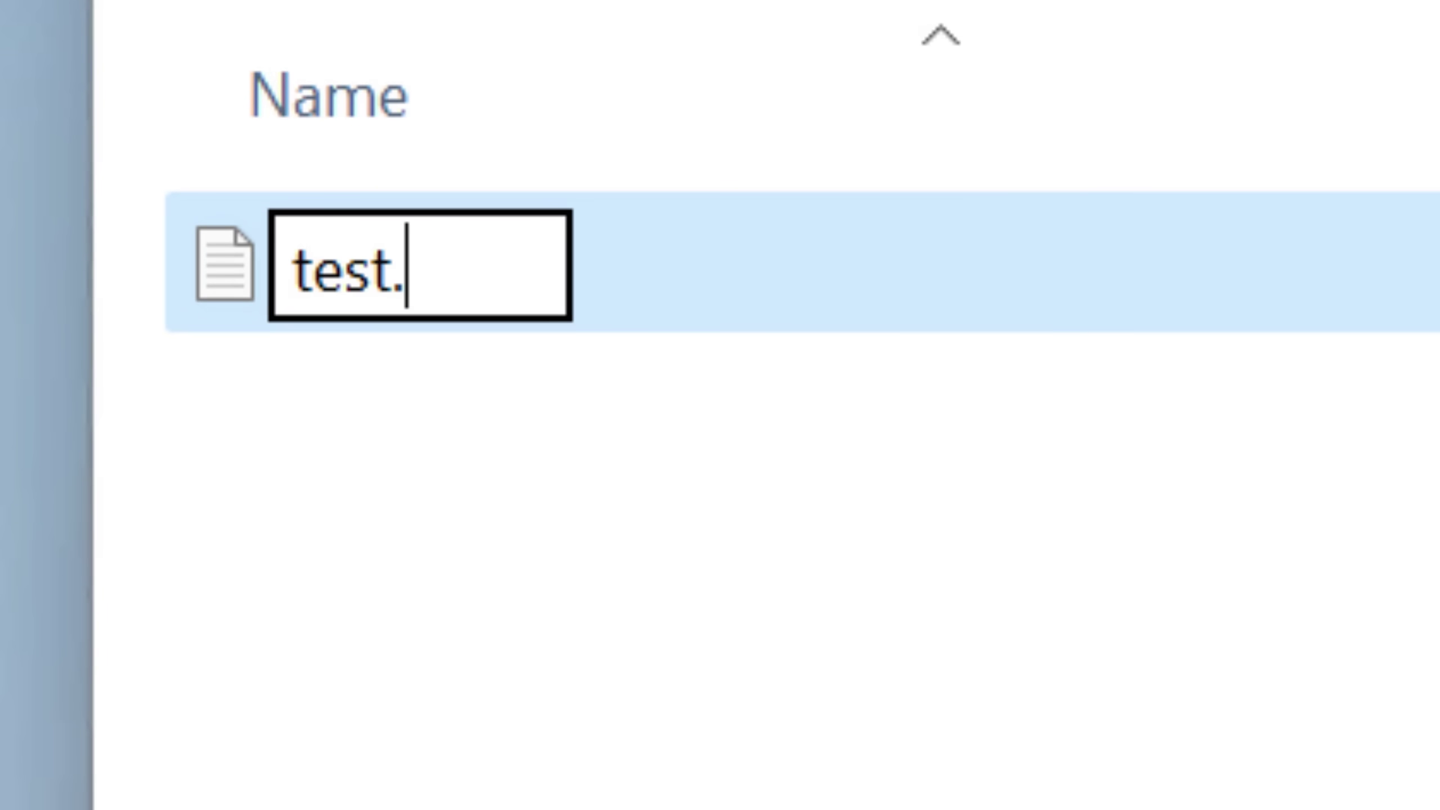
text(vbs)
key(Return)
key(Return)
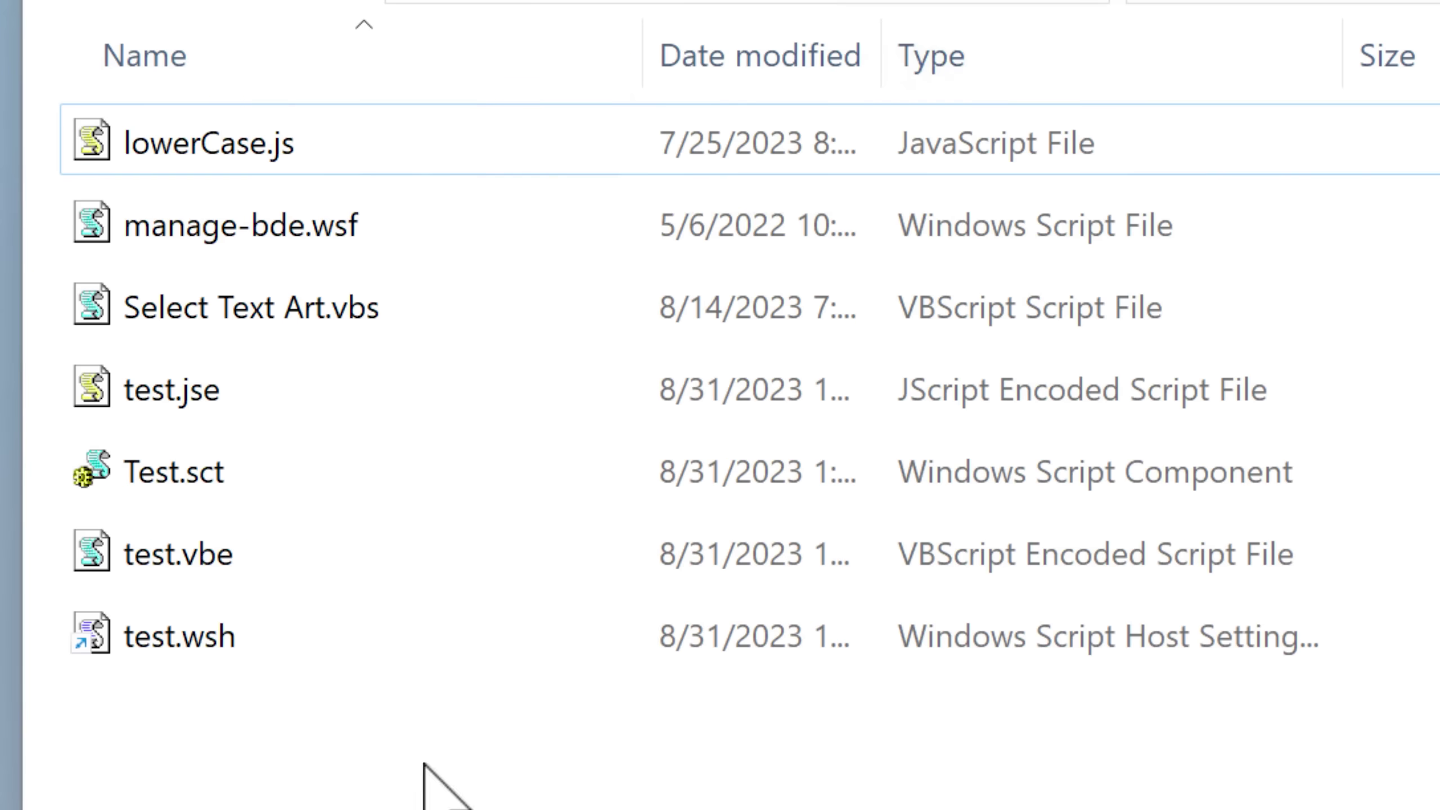
click(450, 132)
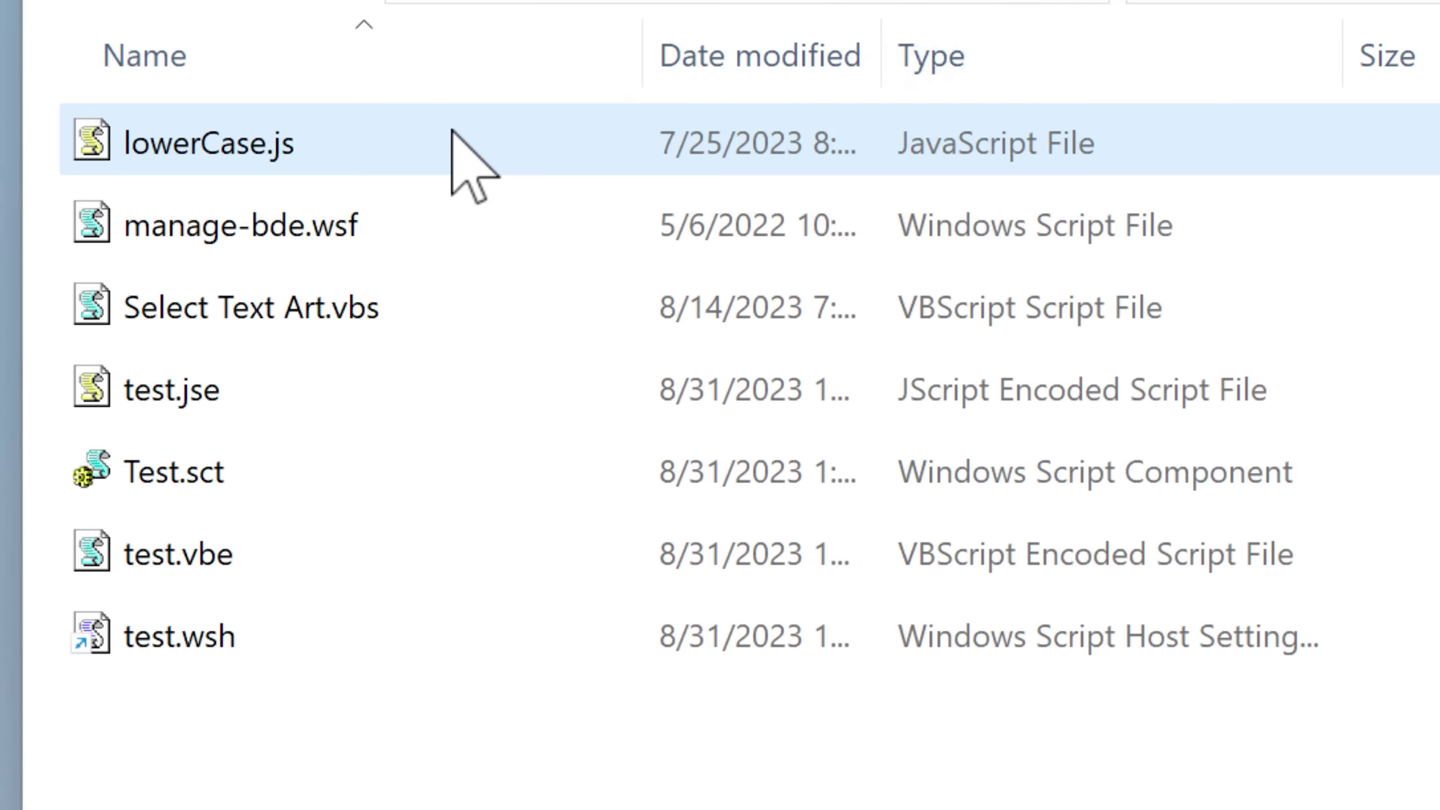
Make lowerCase.js (.js) and manage-bde.wsf (.wsf) always open in Notepad
right_click(385, 139)
mouse_move(803, 393)
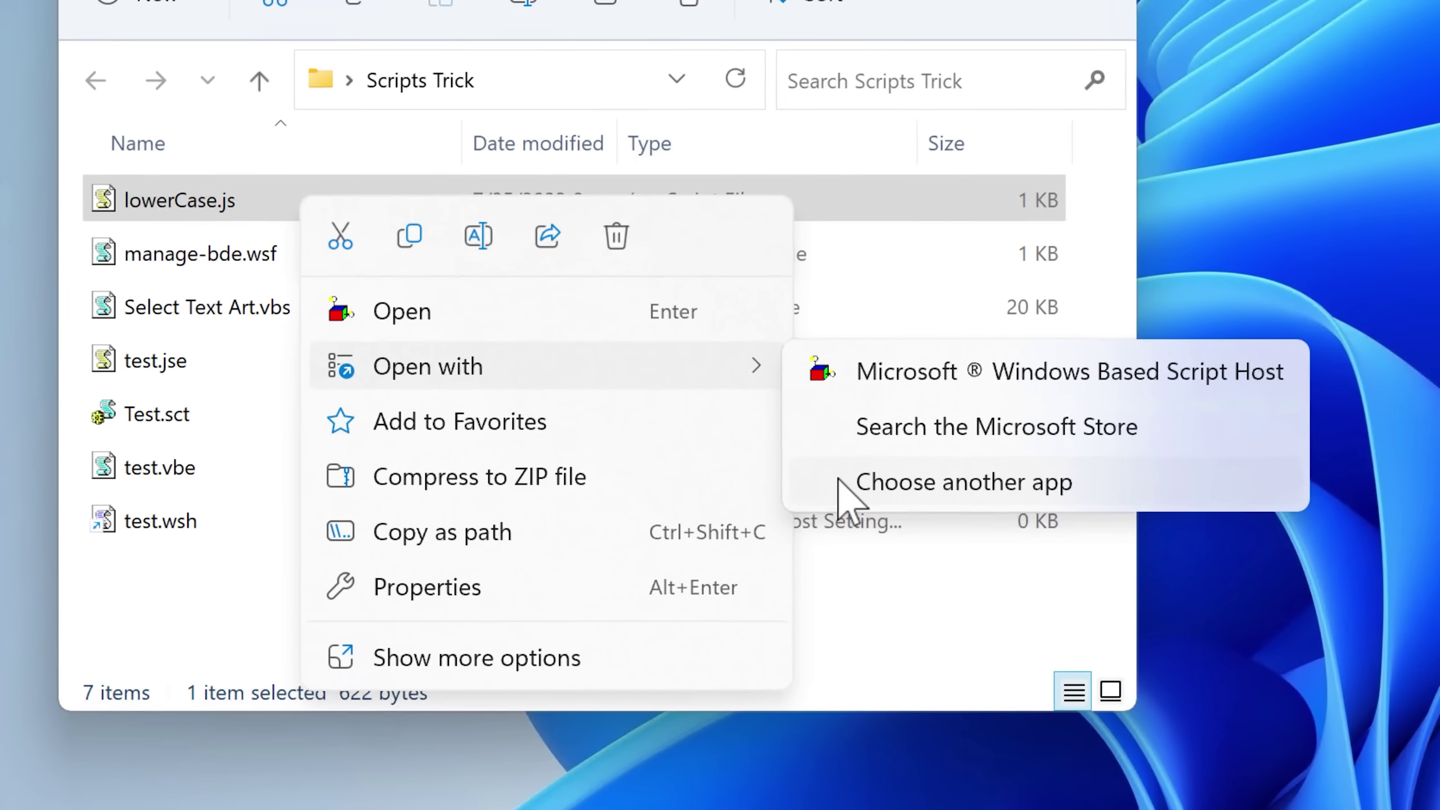
click(879, 486)
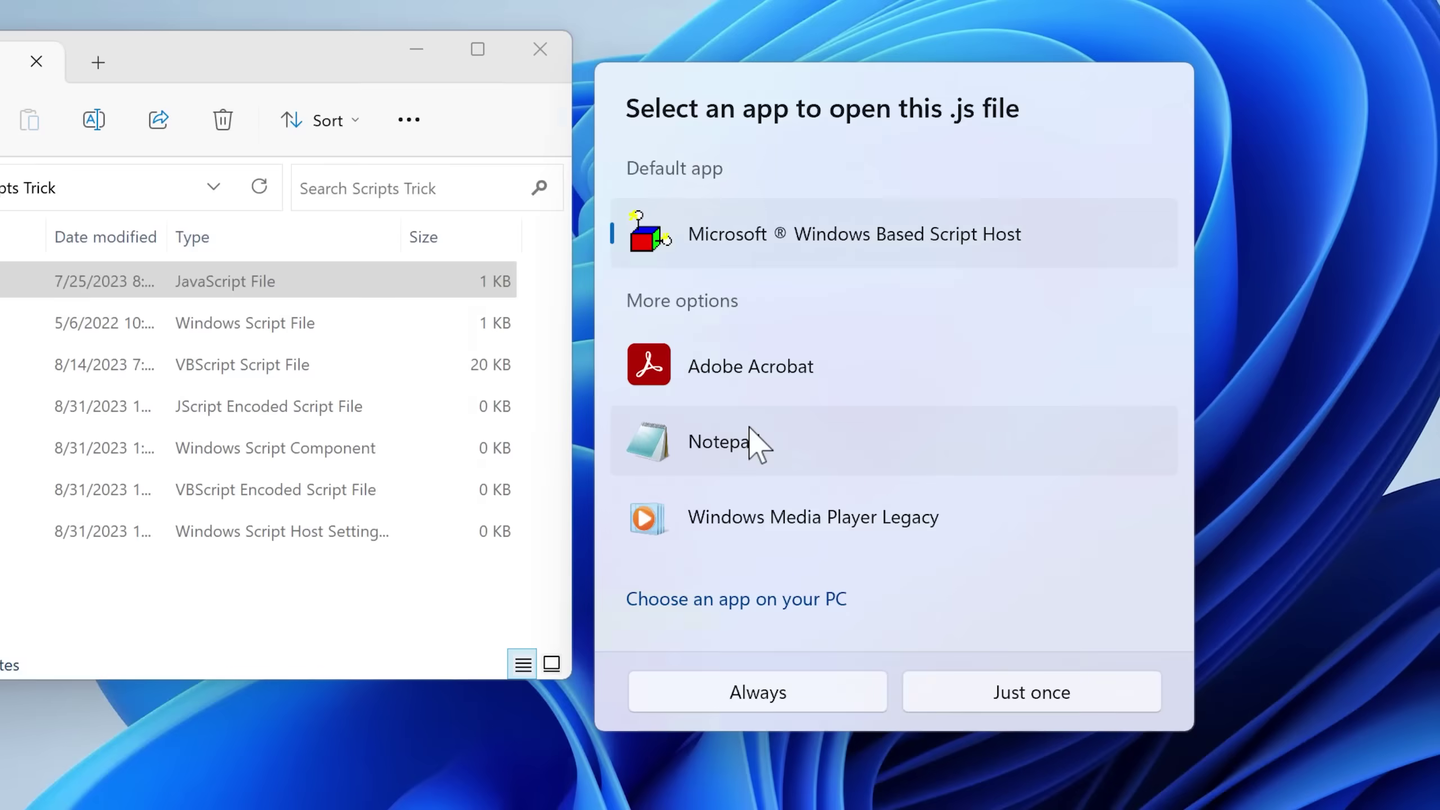
click(977, 450)
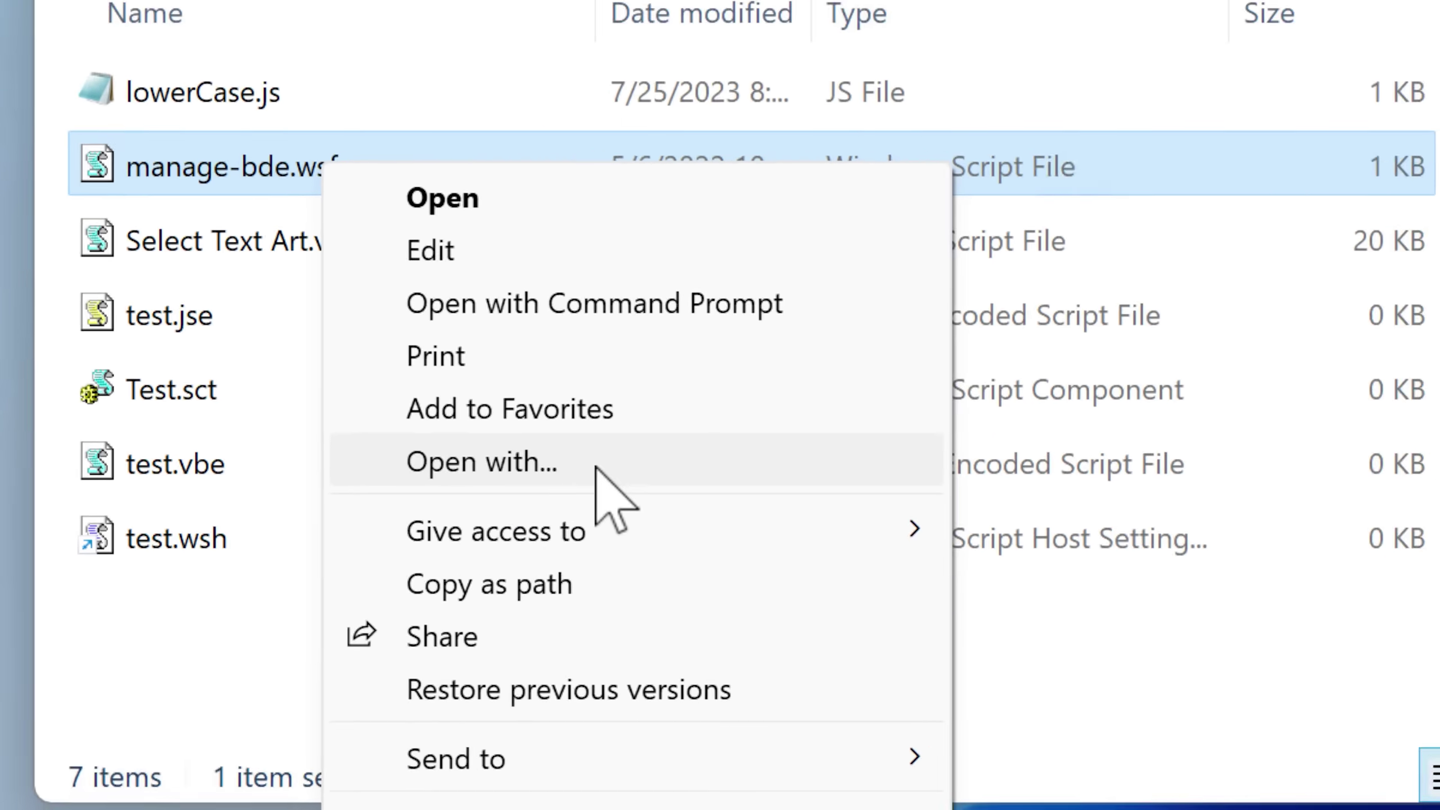
click(595, 466)
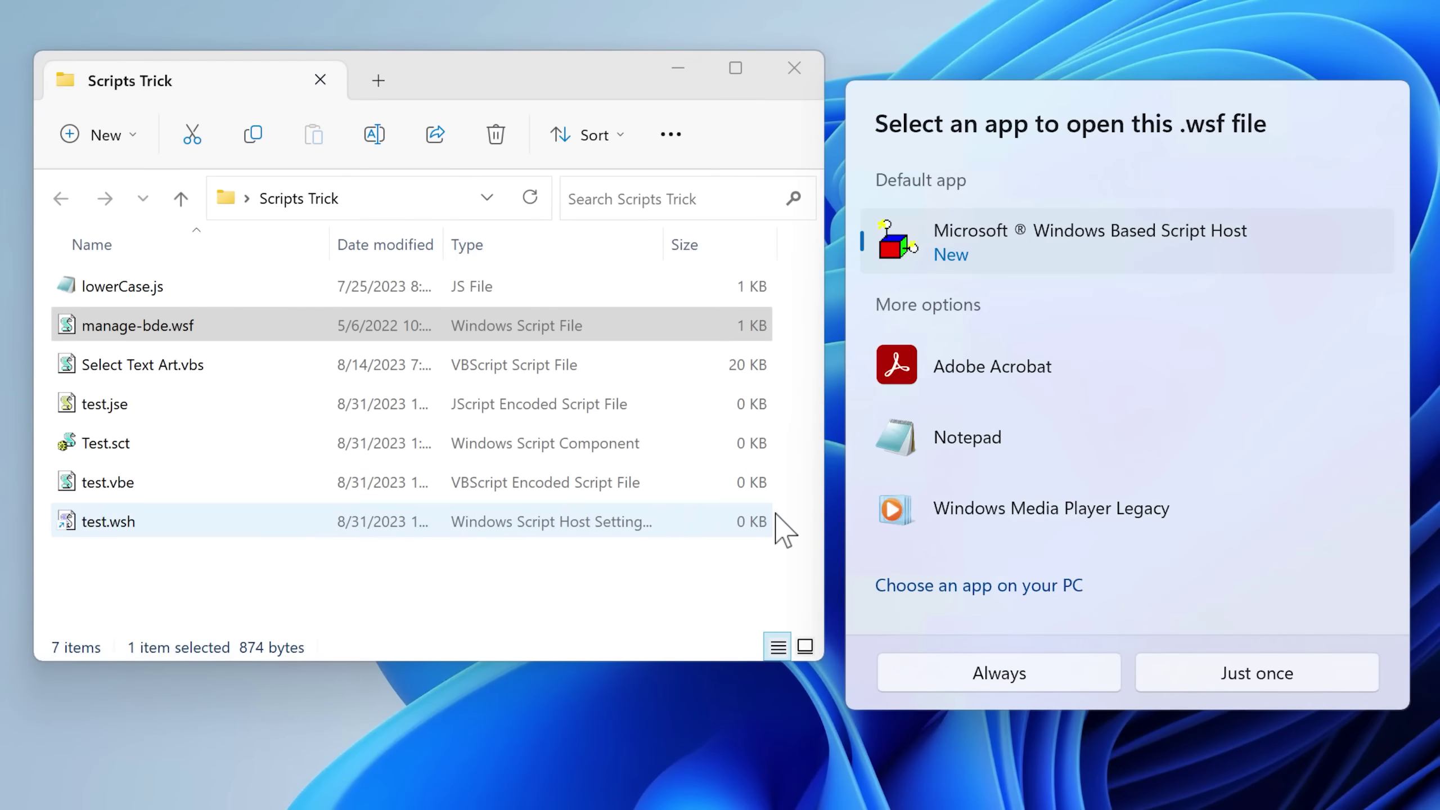
click(1029, 457)
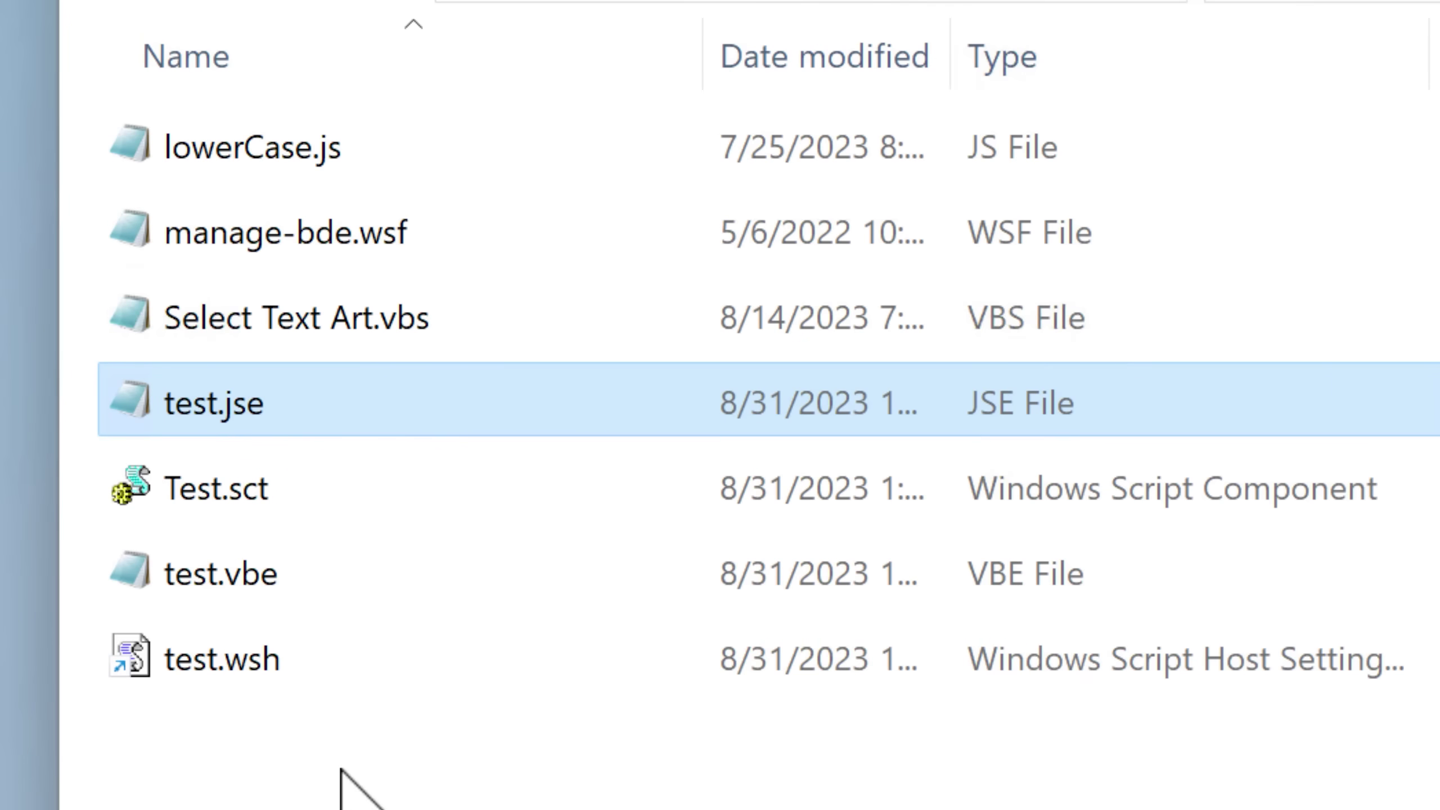
double_click(401, 412)
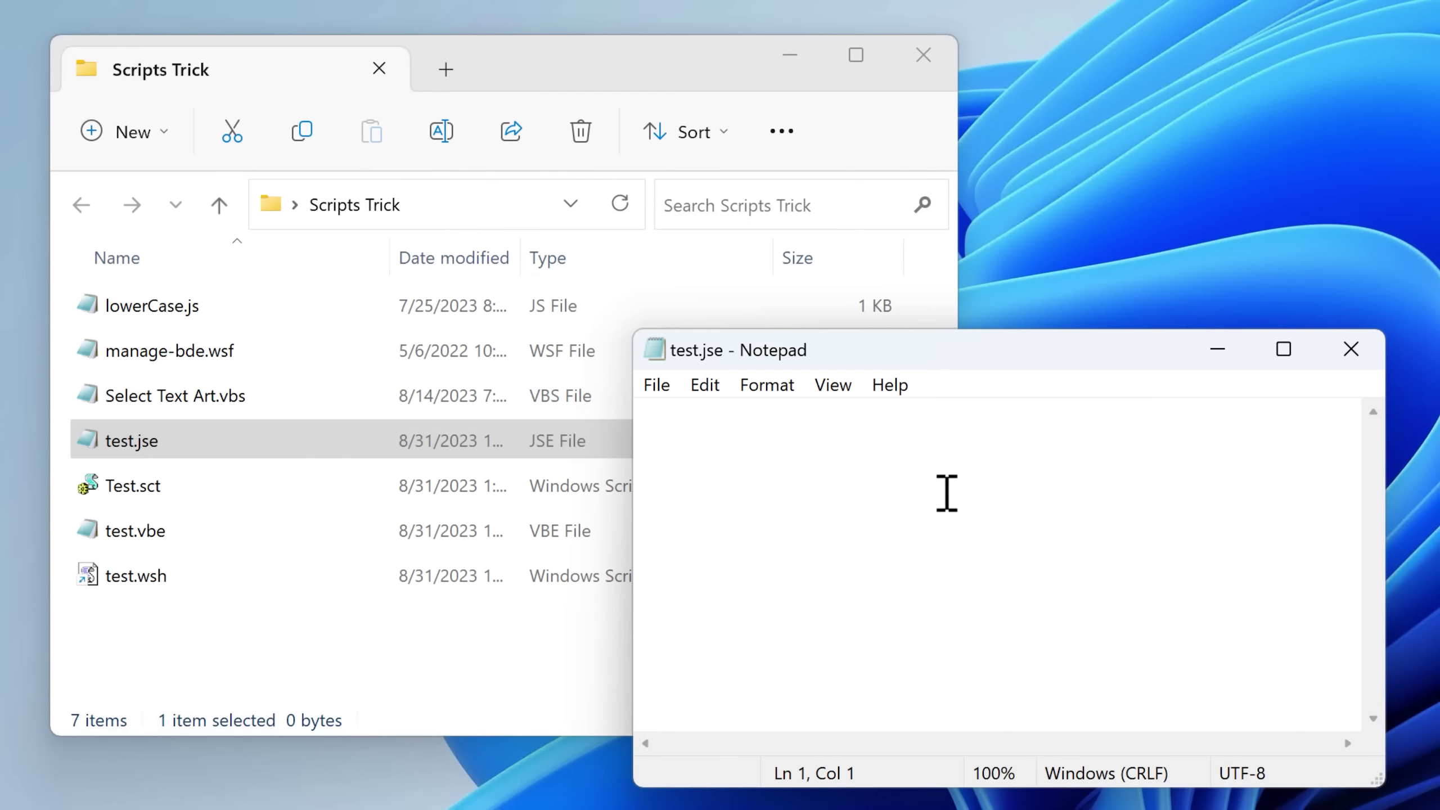
click(1355, 346)
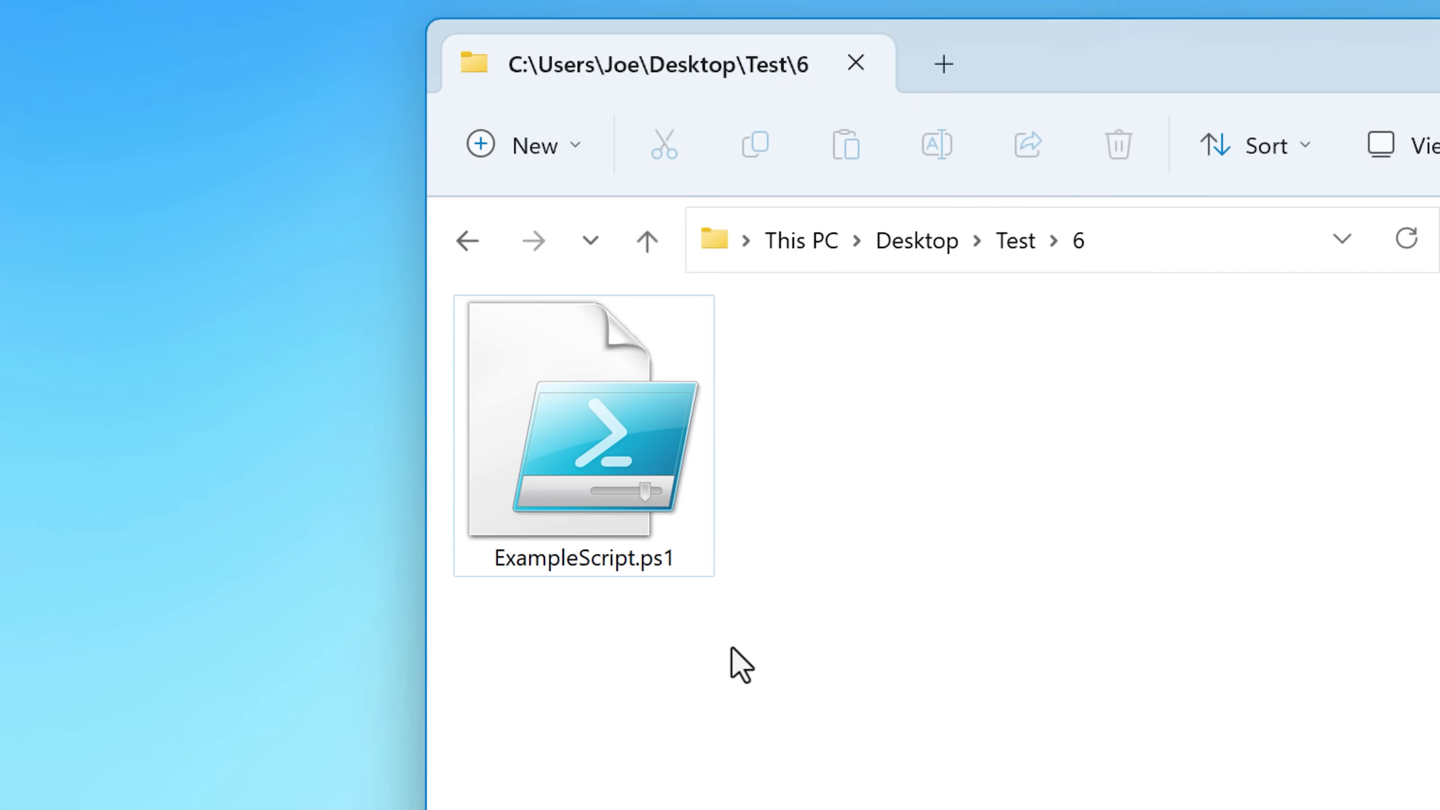
View ExampleScript.ps1, run it, and highlight its printed line 'This is a script and I have ran'
double_click(669, 539)
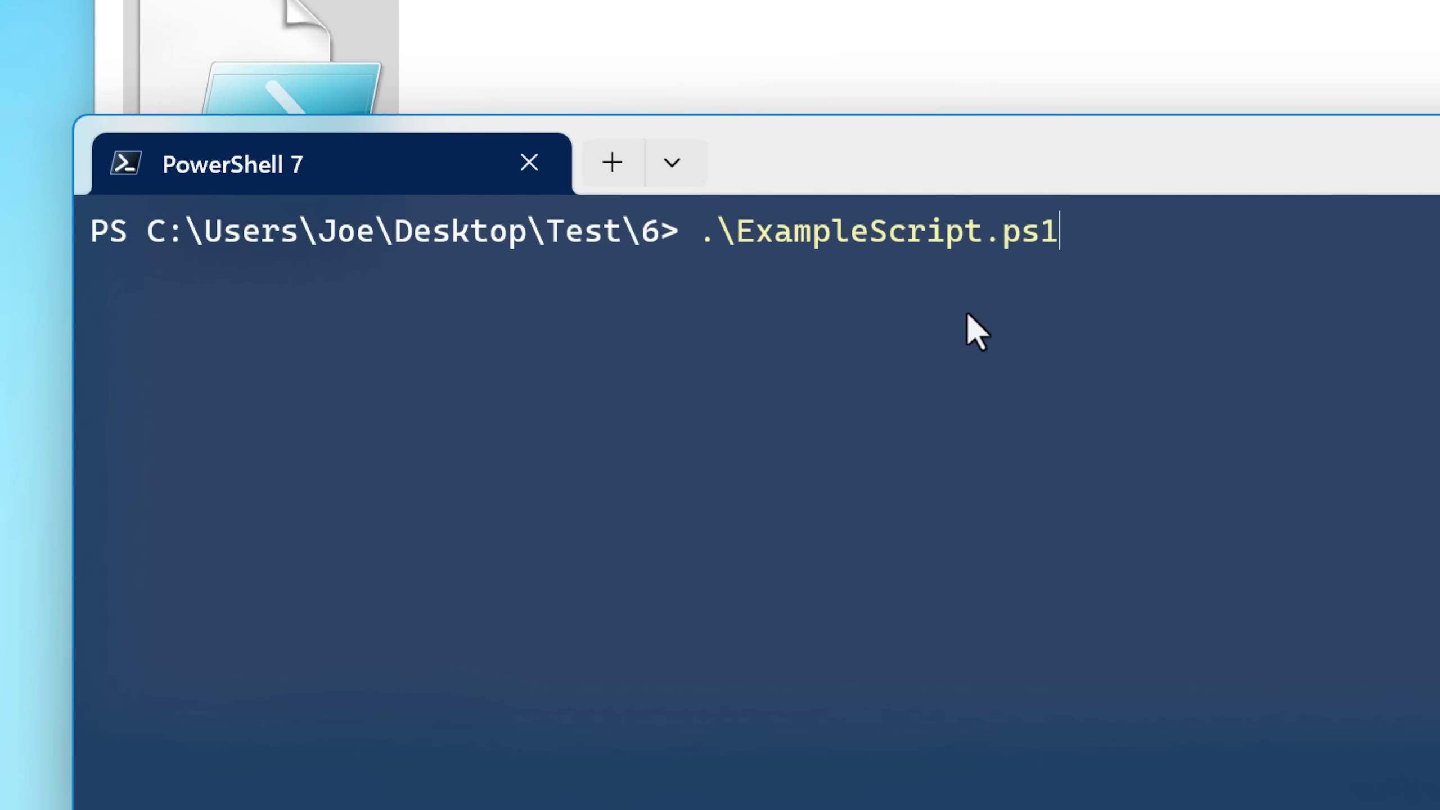
key(Return)
drag(111, 284, 691, 286)
click(763, 347)
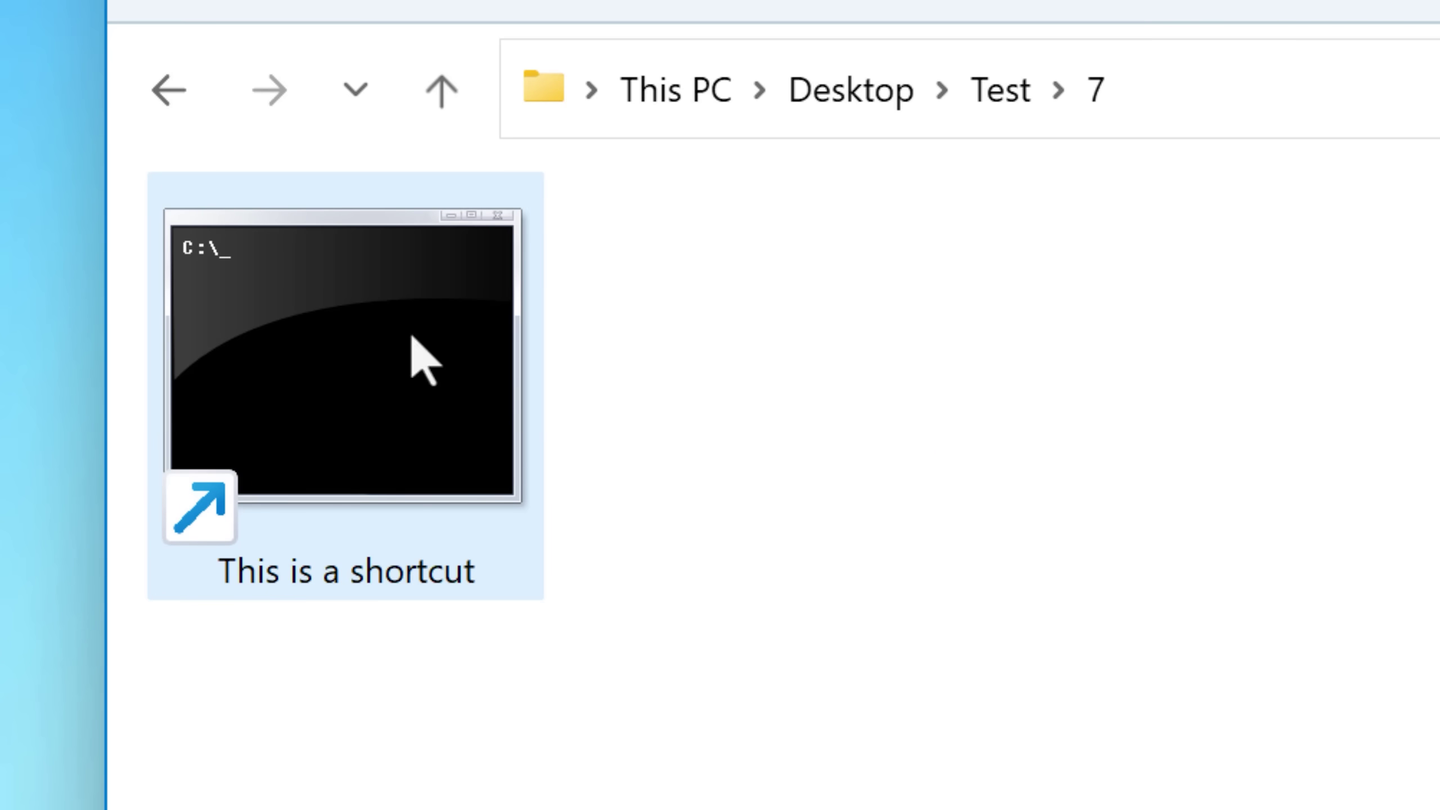
Run the 'This is a shortcut' shortcut and highlight its echoed 'Hello I ran a command to say this!' line
click(425, 397)
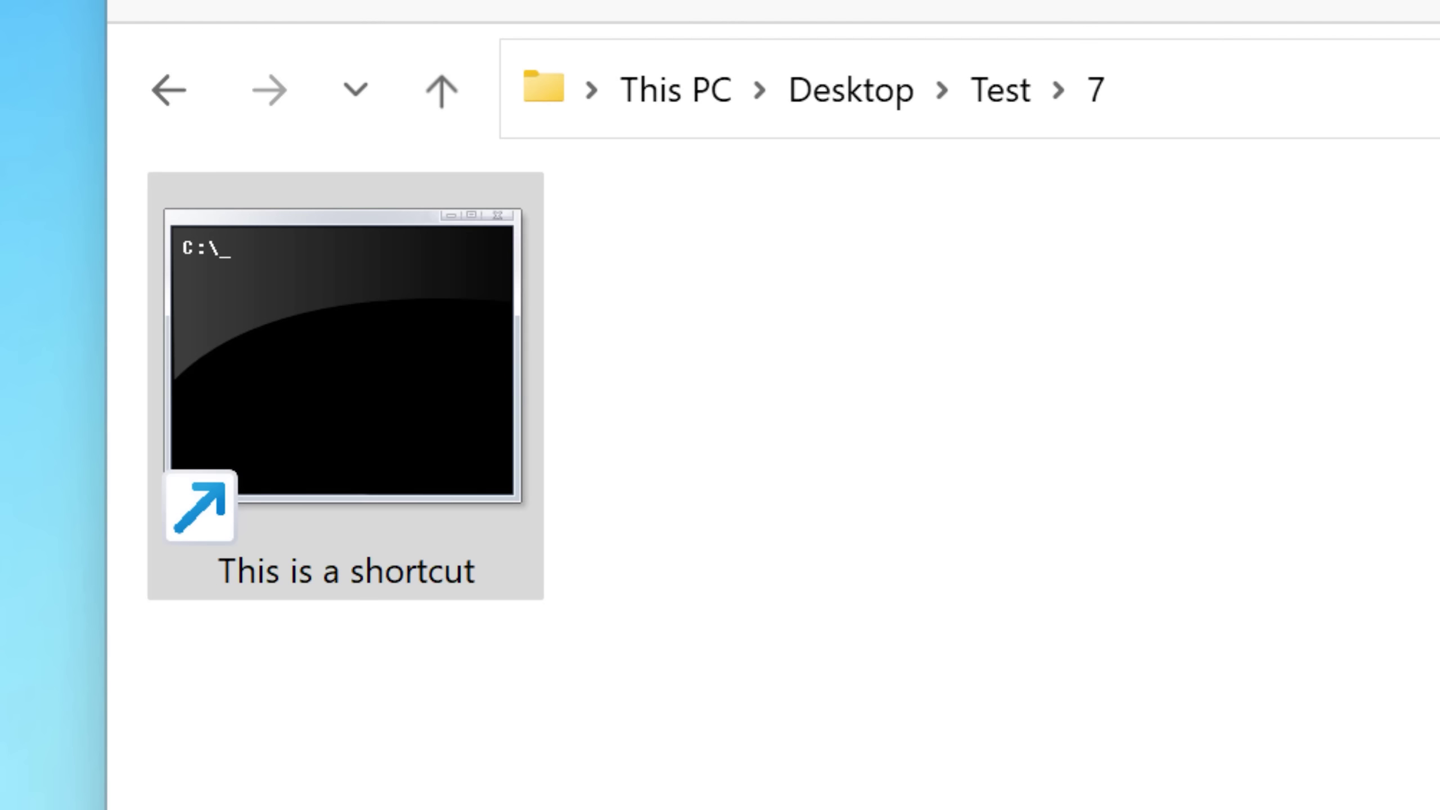
click(1056, 405)
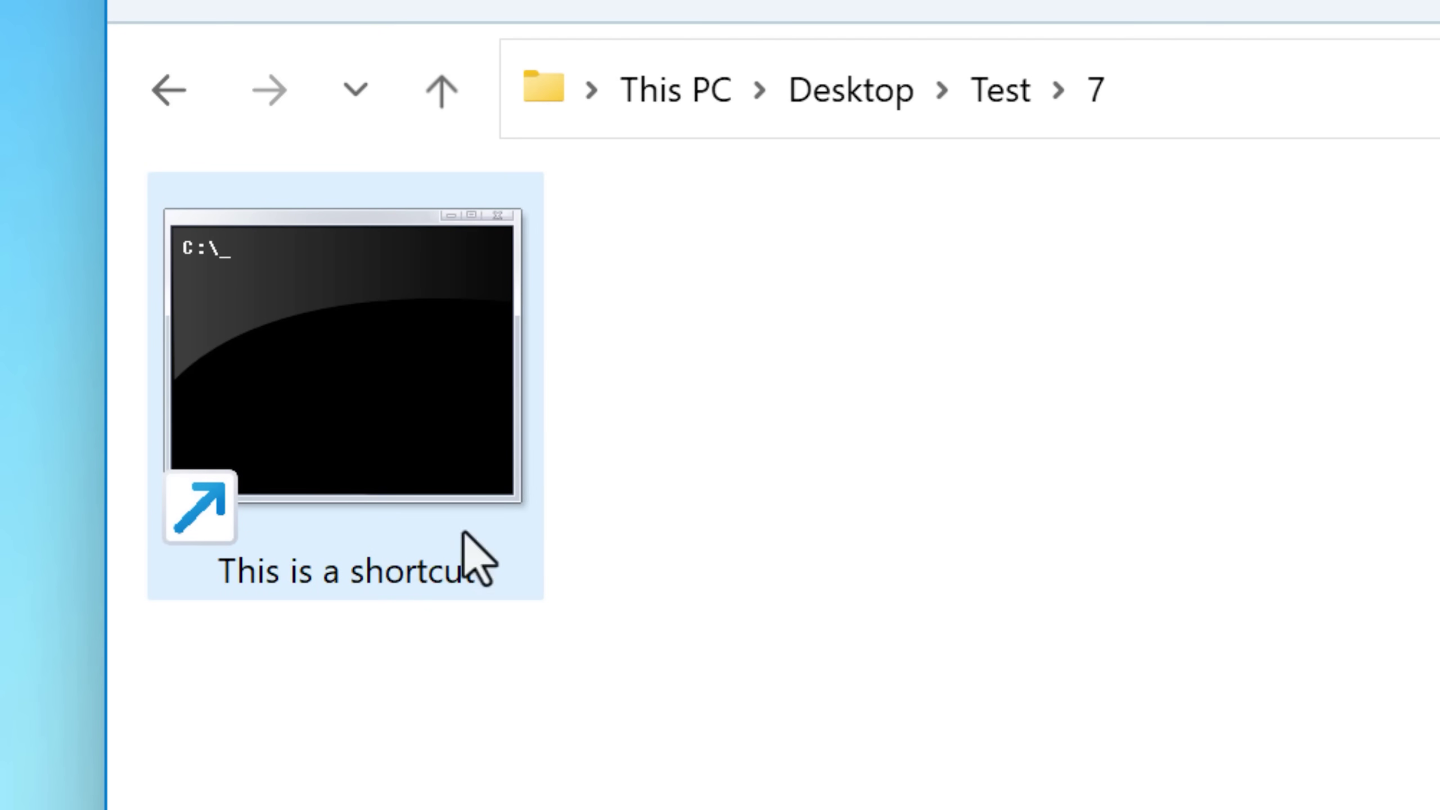
click(427, 397)
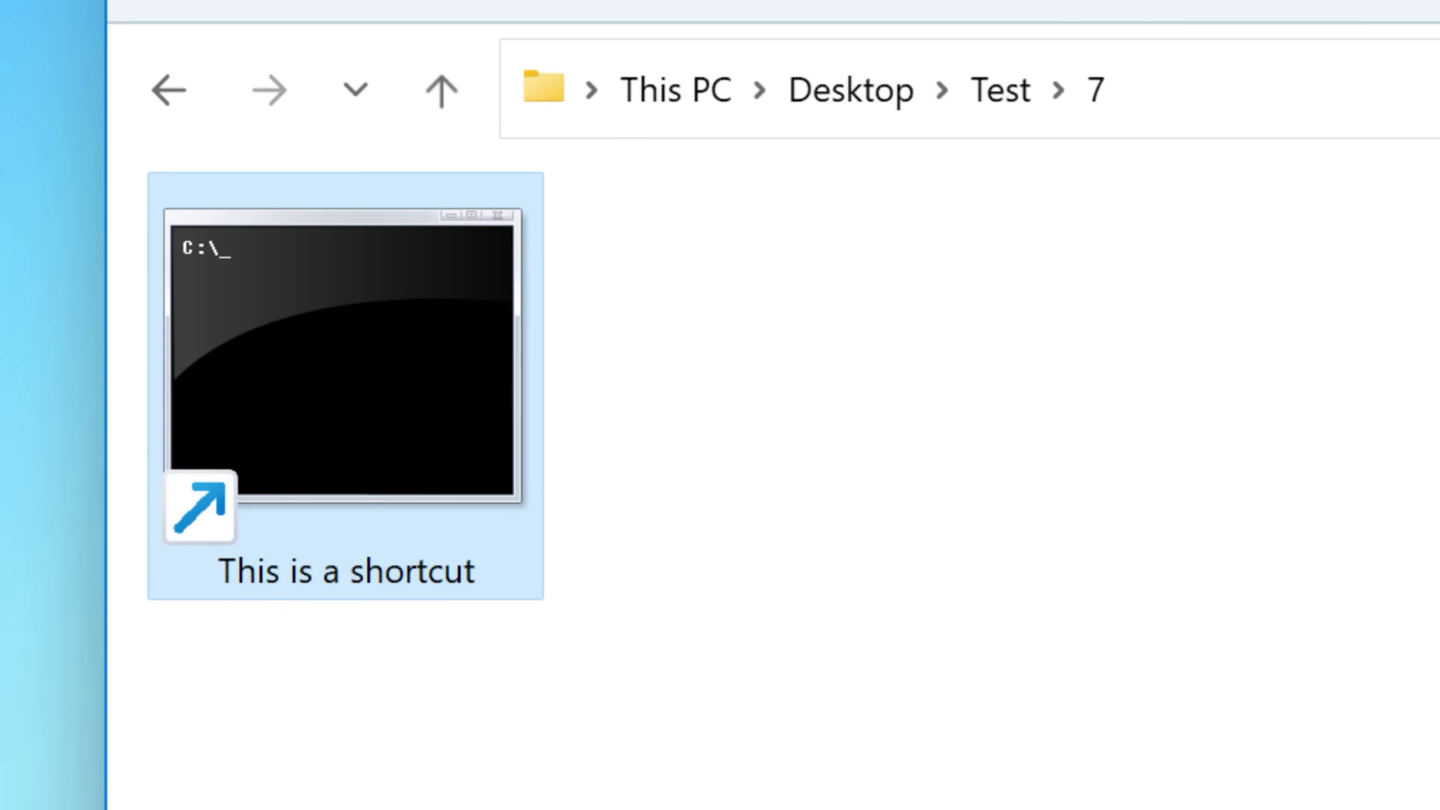
key(Return)
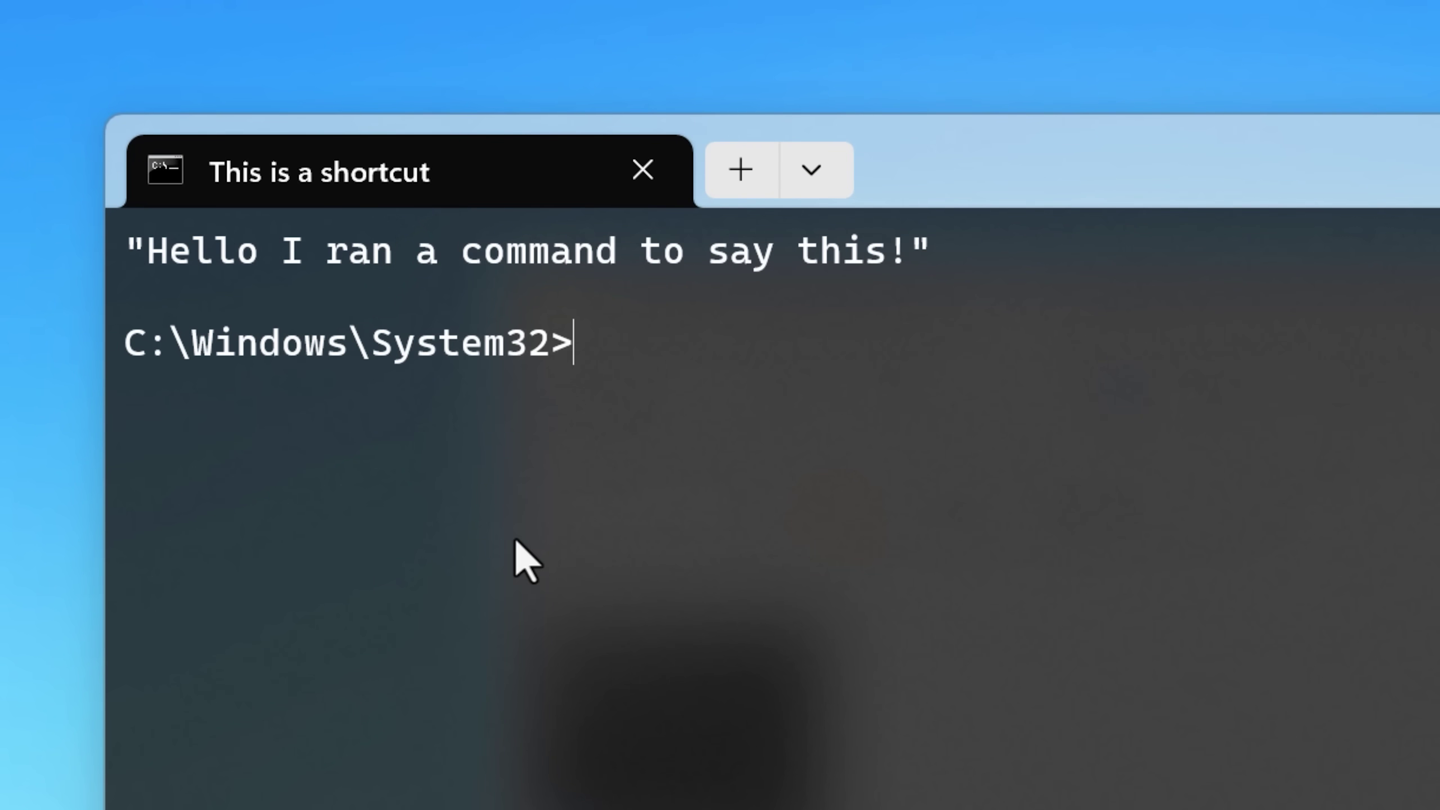
drag(127, 244, 955, 271)
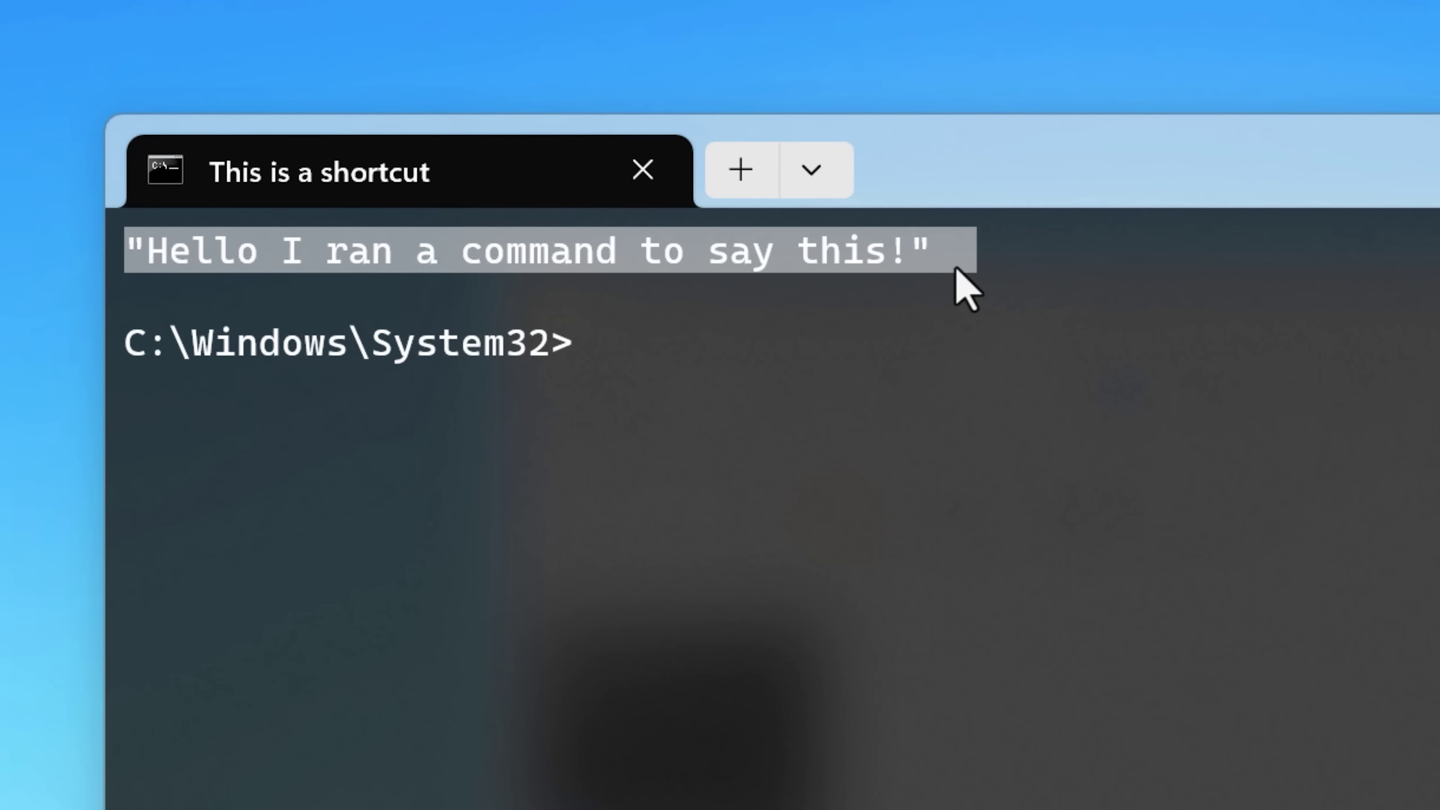
click(487, 301)
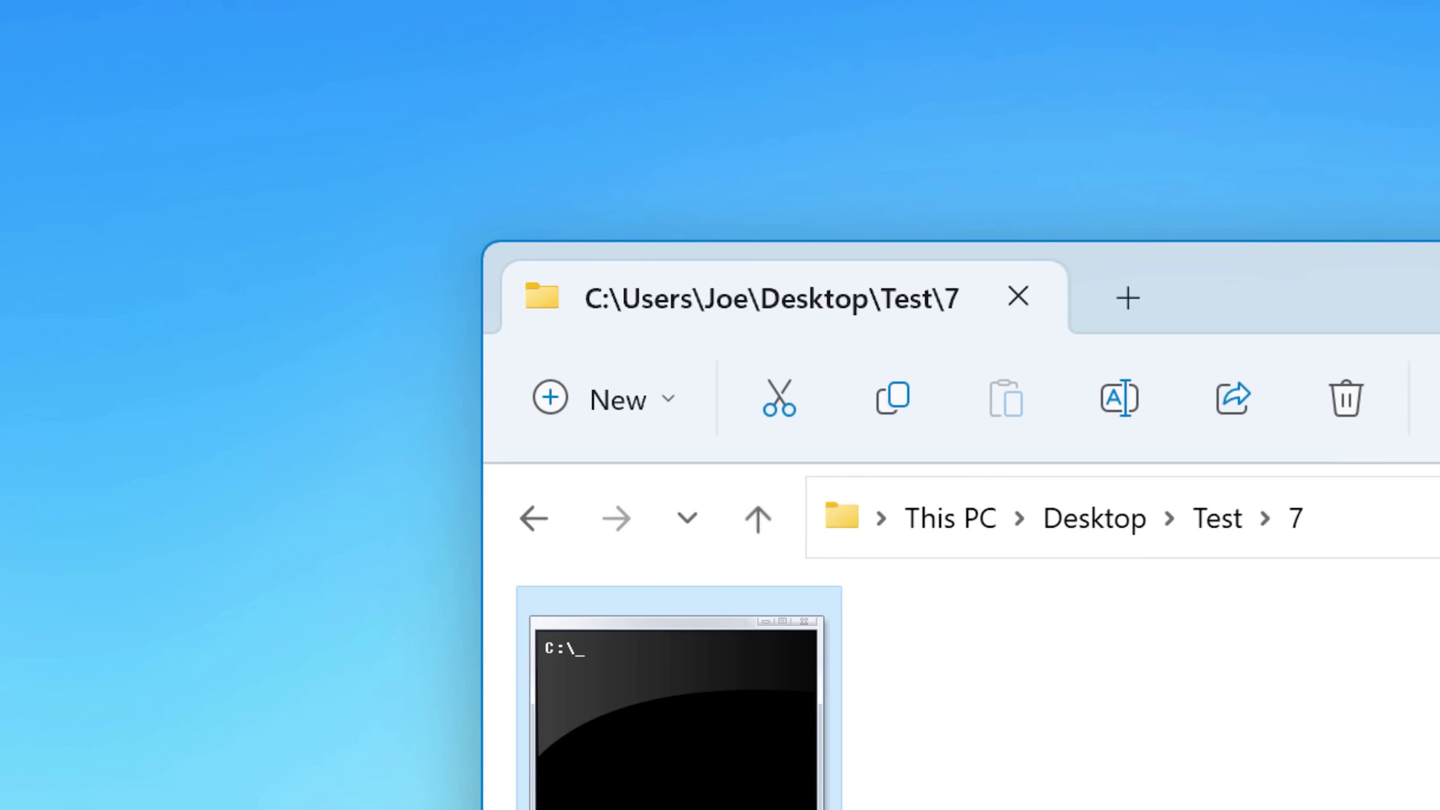
Show the shortcut's Properties and inspect the cmd.exe /k echo Target command
key(alt+Return)
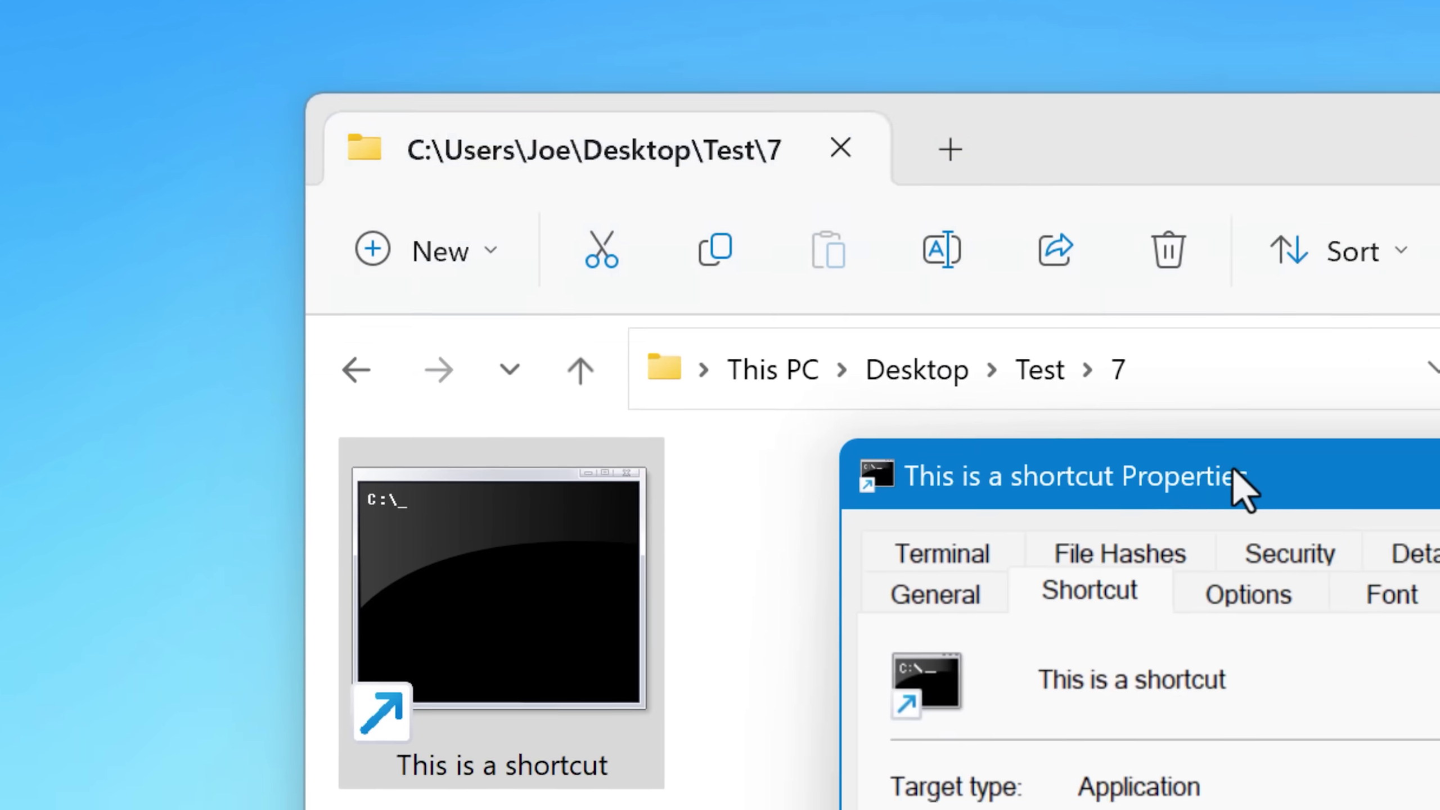
click(502, 525)
key(Left)
key(Left)
key(Left)
key(Left)
key(Left)
key(Left)
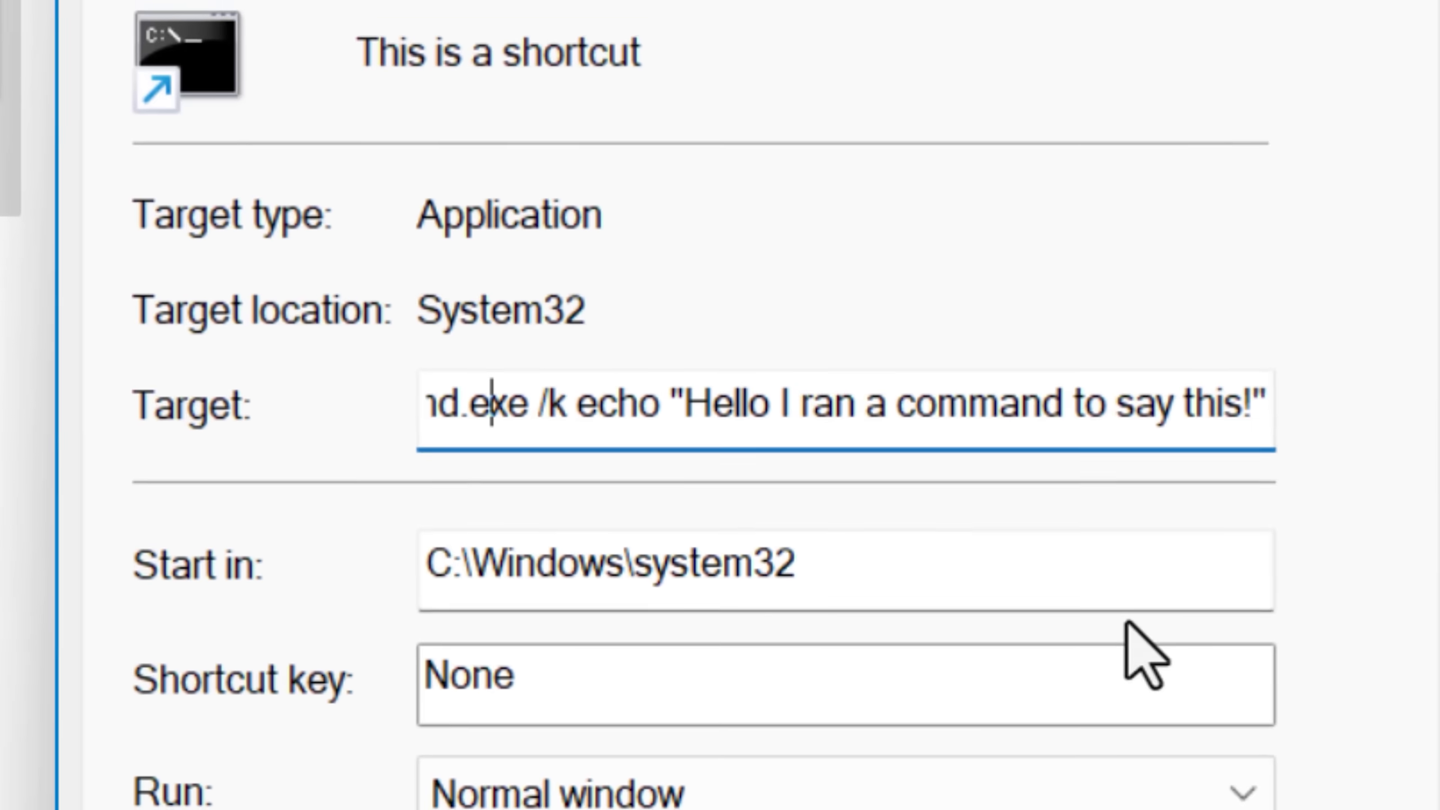
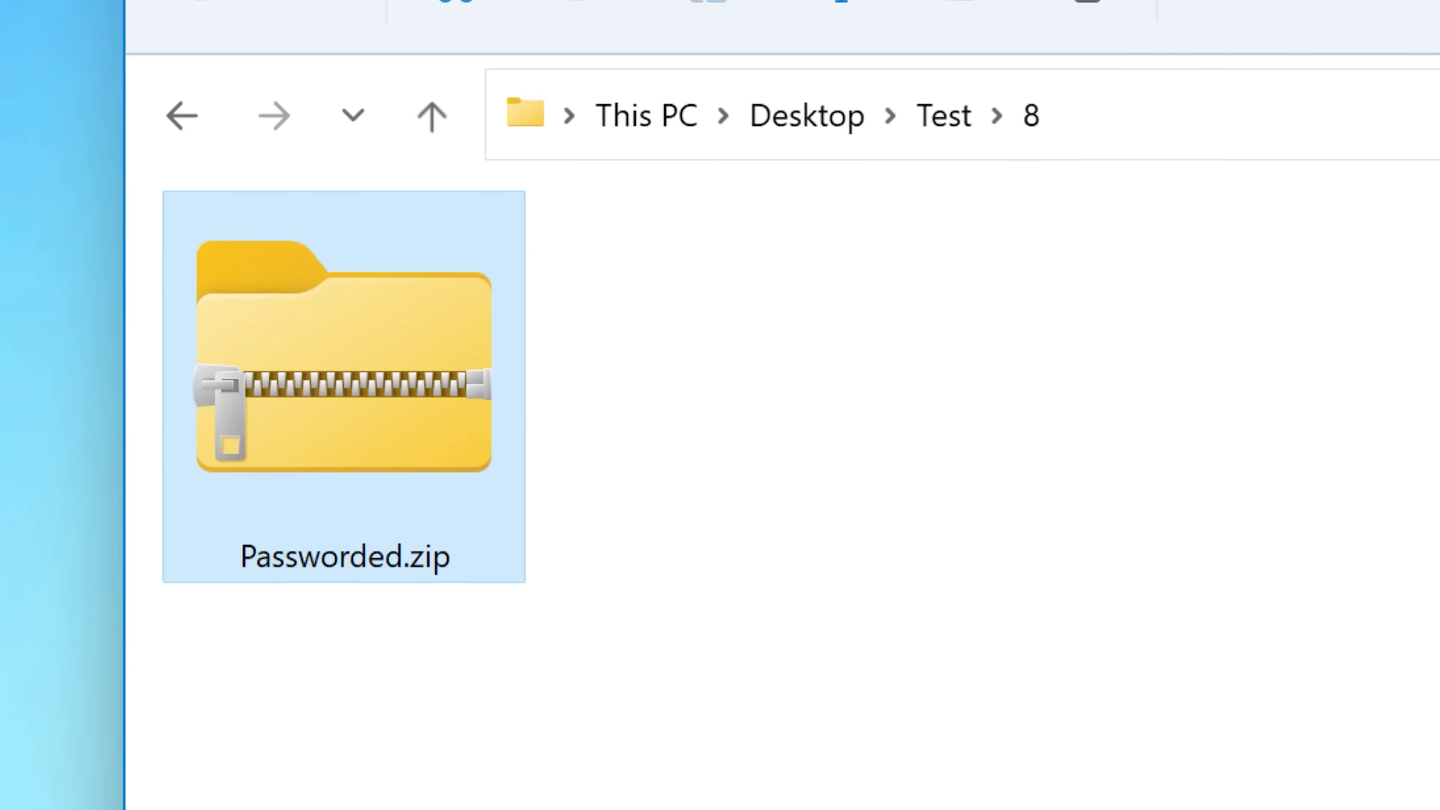
Extract Passworded.zip with Extract all, entering the archive password, then open the new Passworded folder
click(1286, 71)
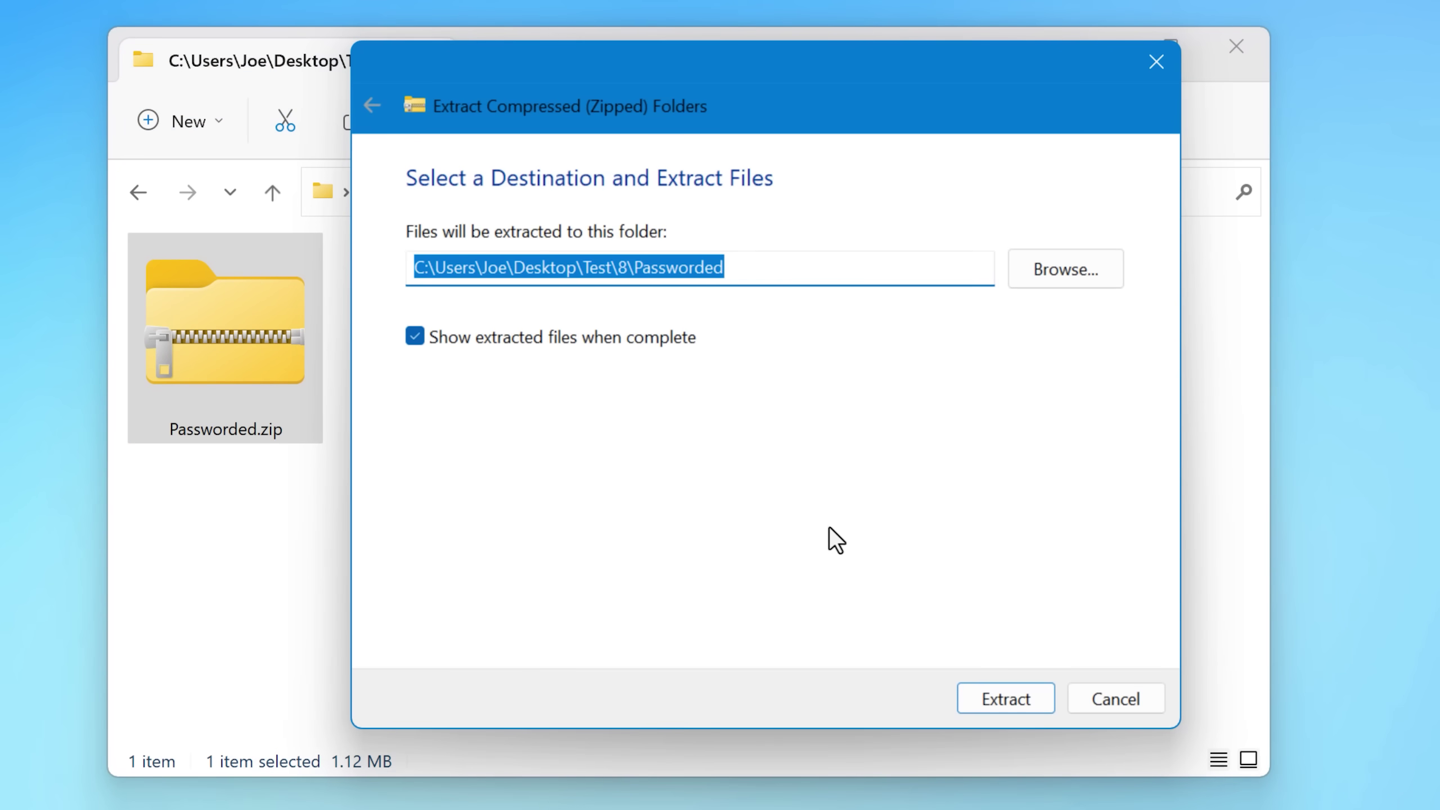
click(1006, 699)
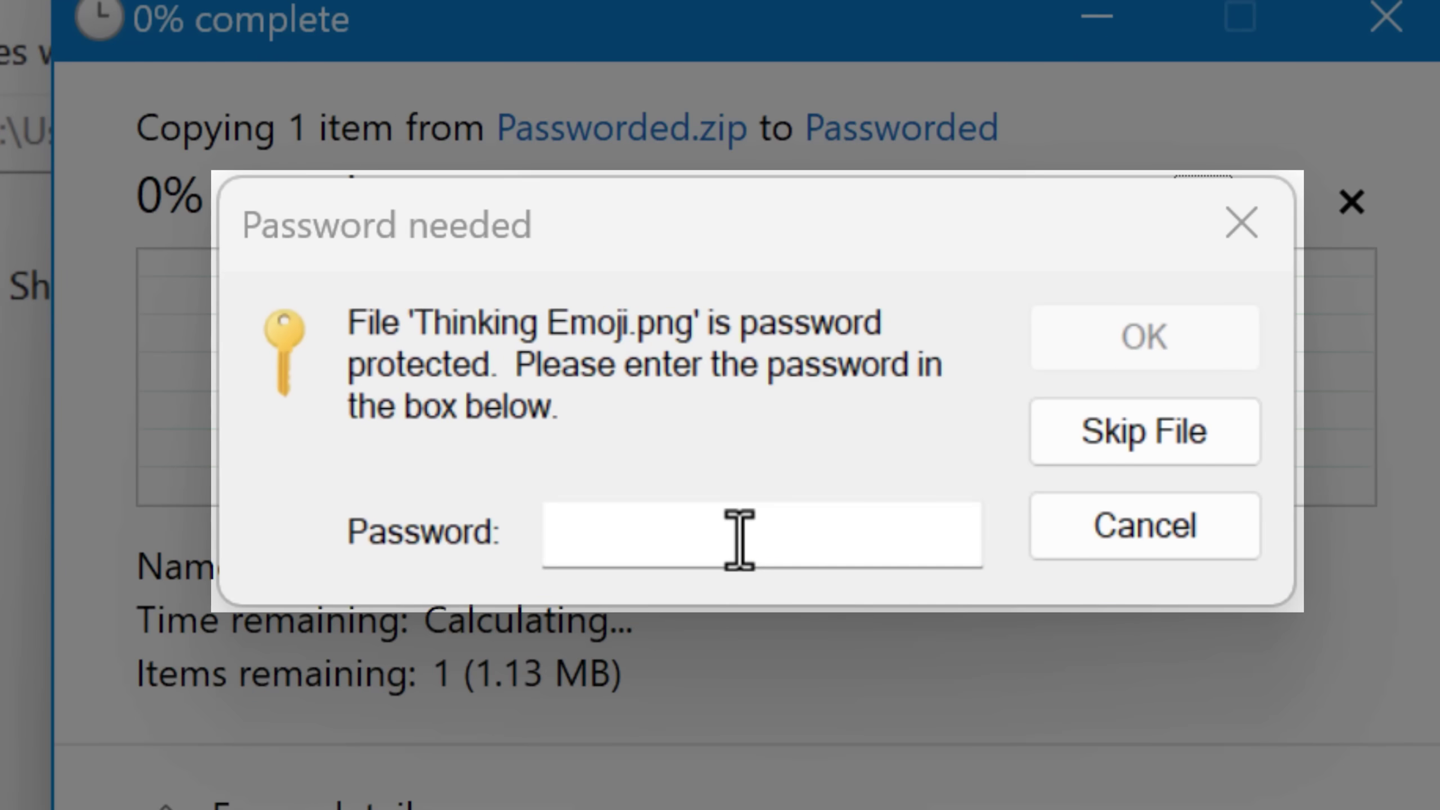
click(739, 539)
text(•••)
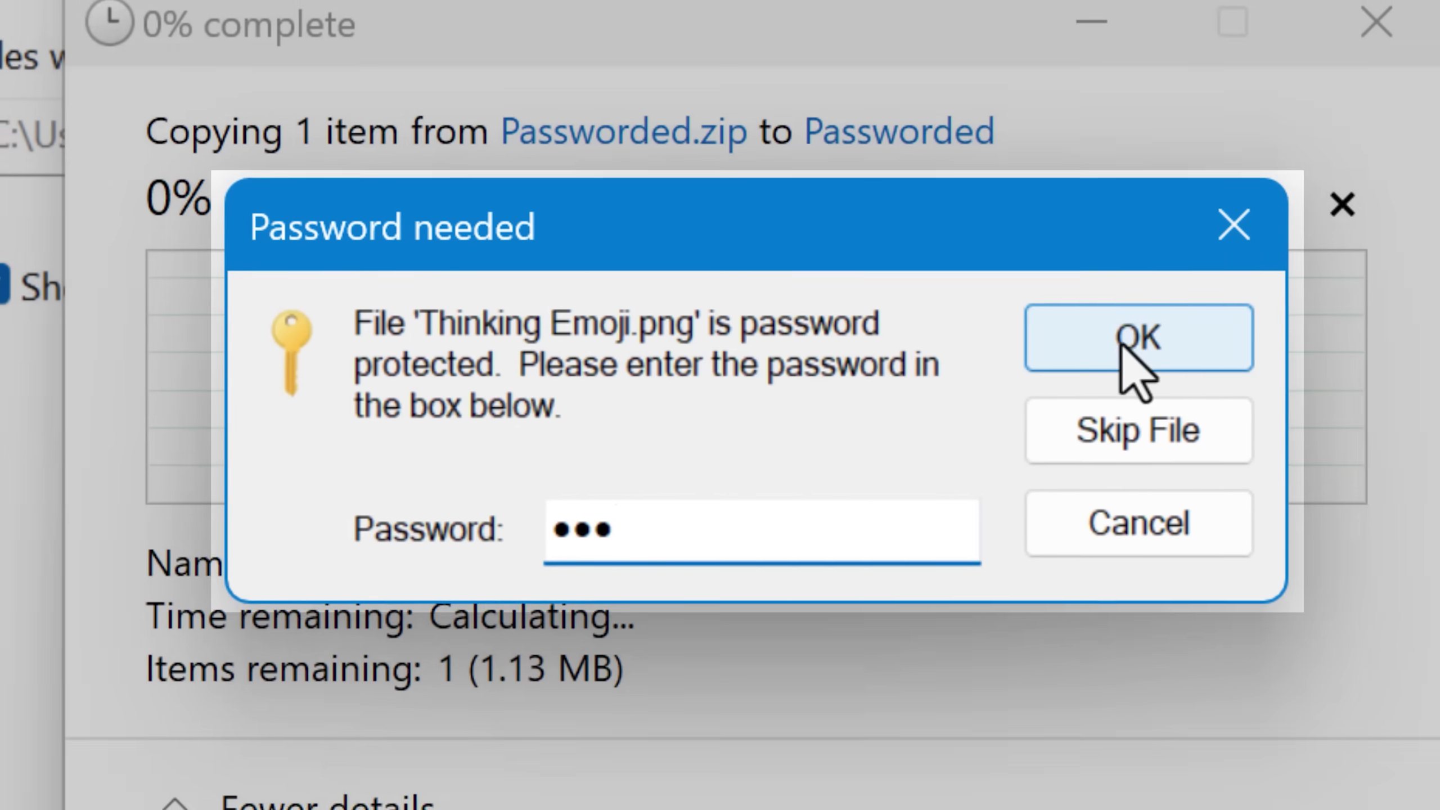
click(1133, 336)
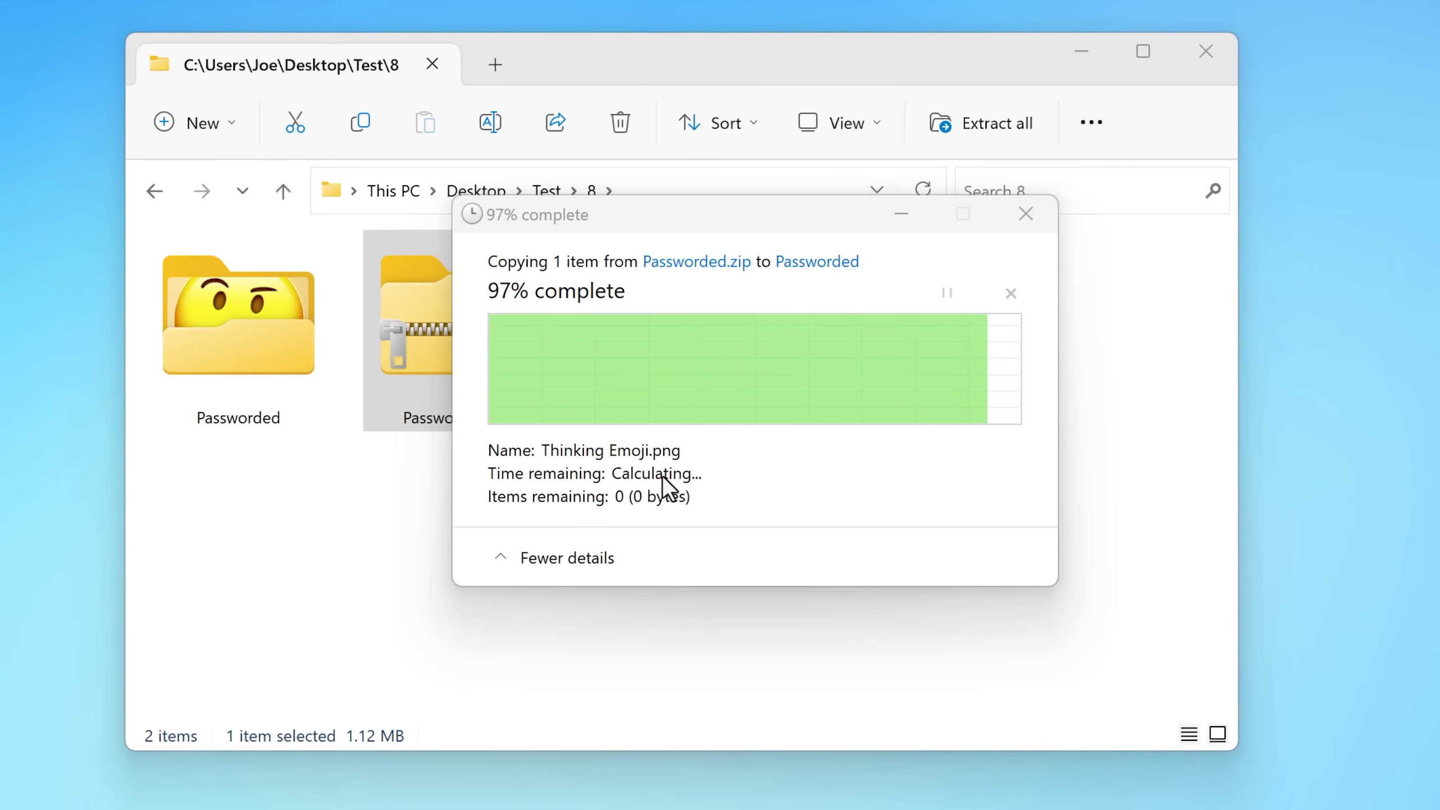
double_click(251, 342)
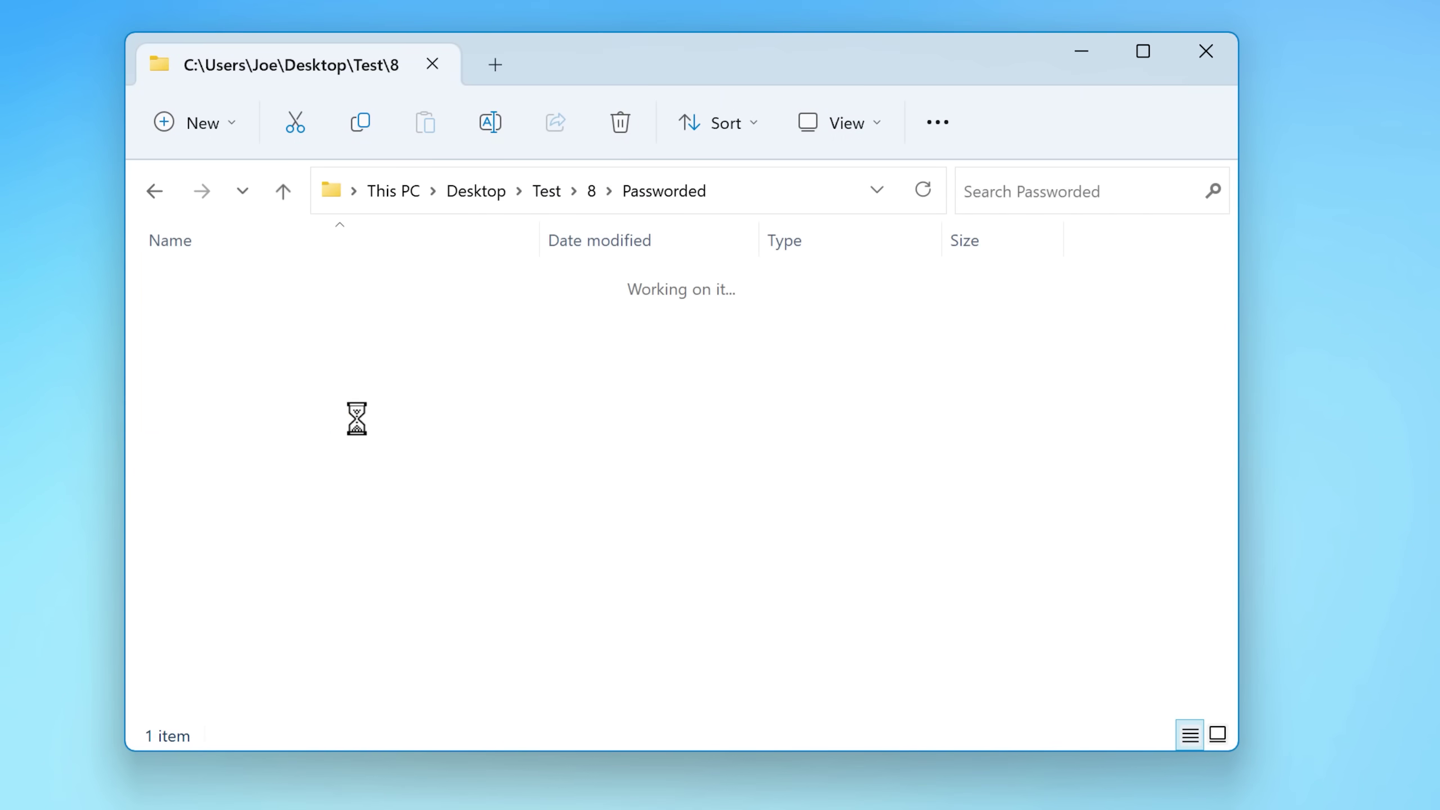